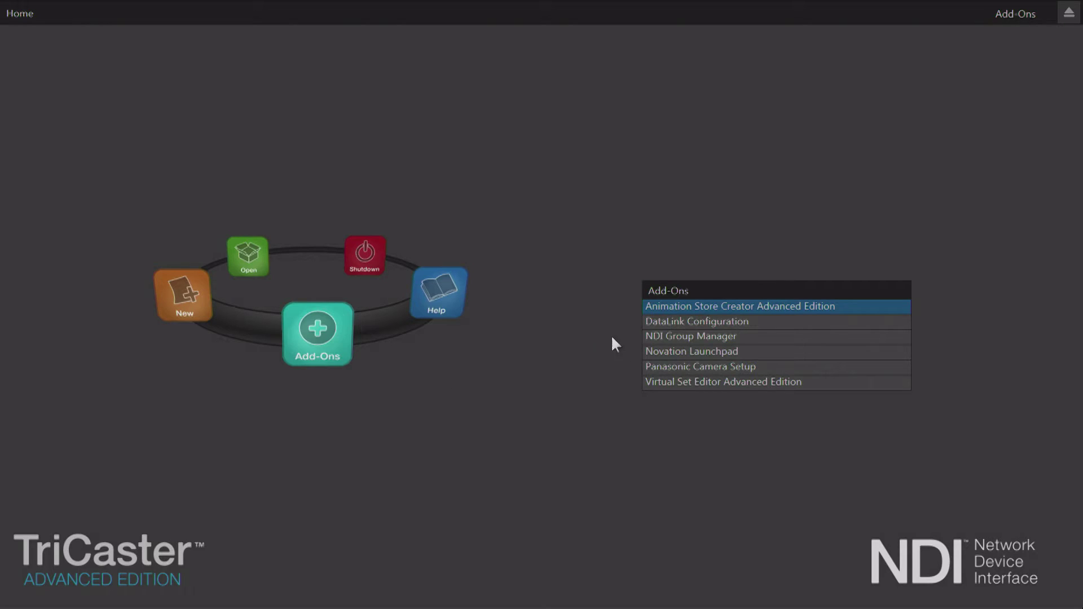
# - Launch Animation Store Creator Advanced Edition from the TriCaster Add-Ons
pyautogui.click(665, 307)
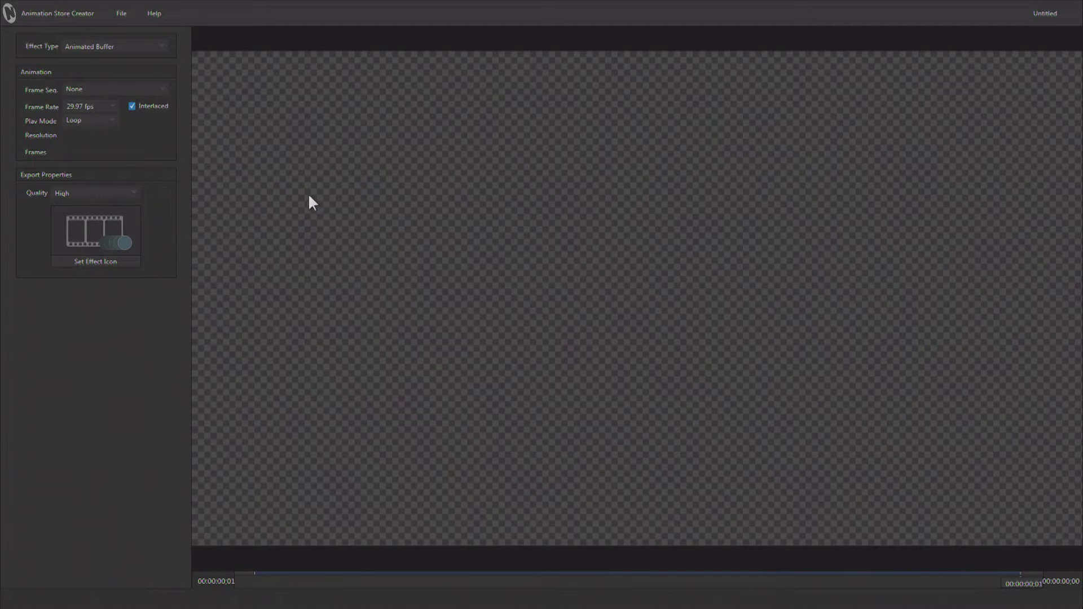
# - Switch the effect type to Wipe and flip the preview between the A and B frames
pyautogui.click(128, 46)
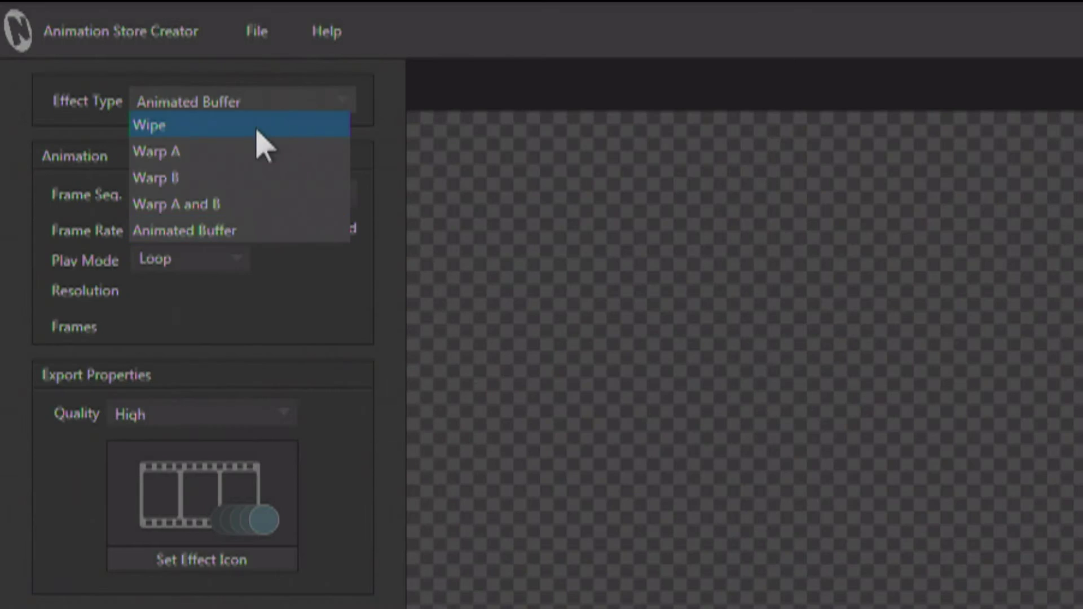
pyautogui.click(286, 127)
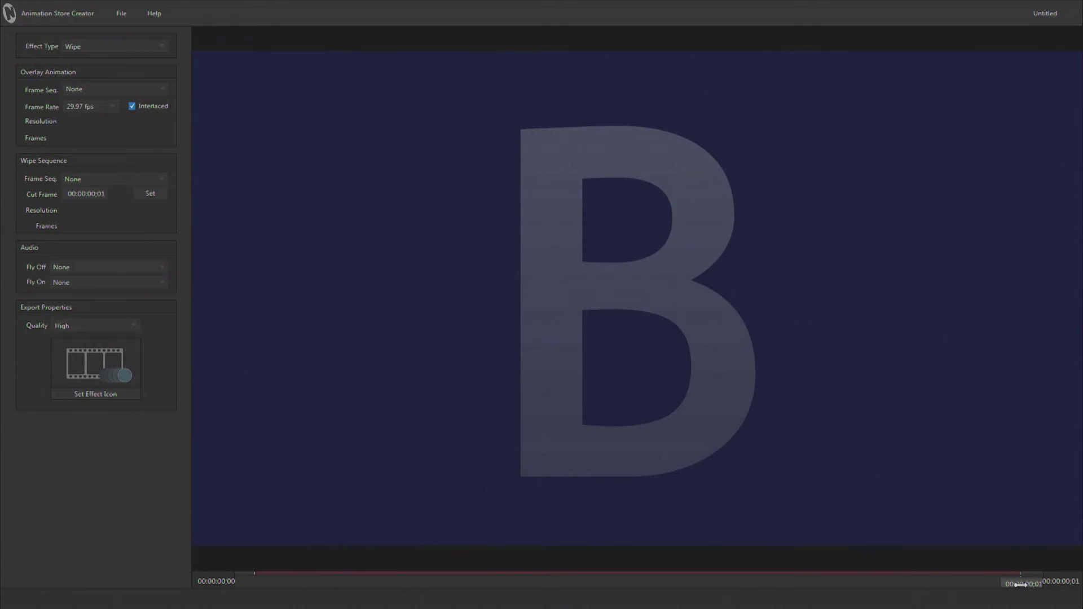
pyautogui.press('Left')
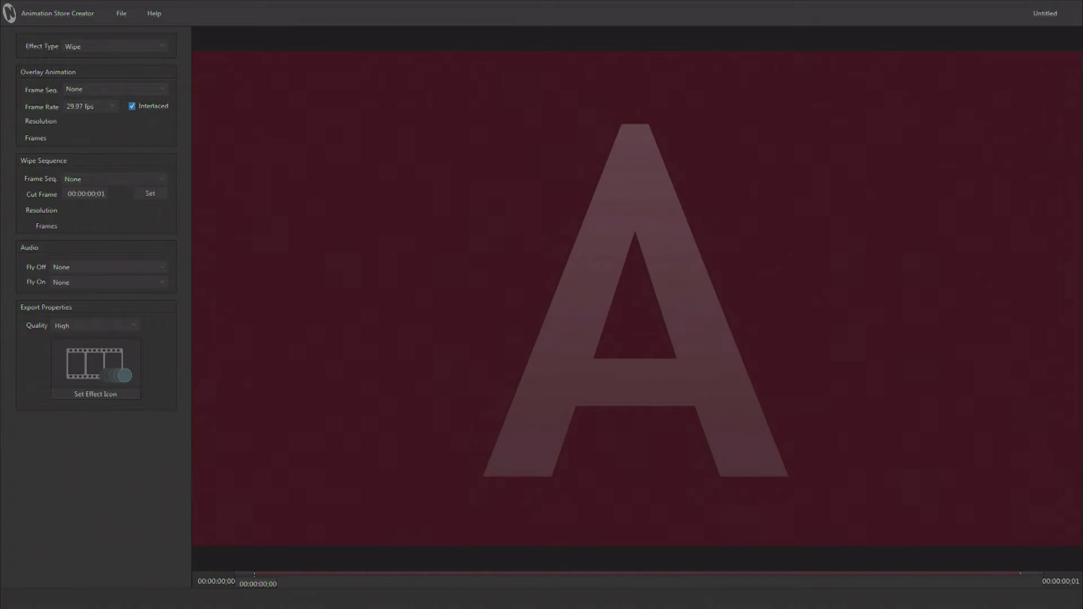
pyautogui.press('Right')
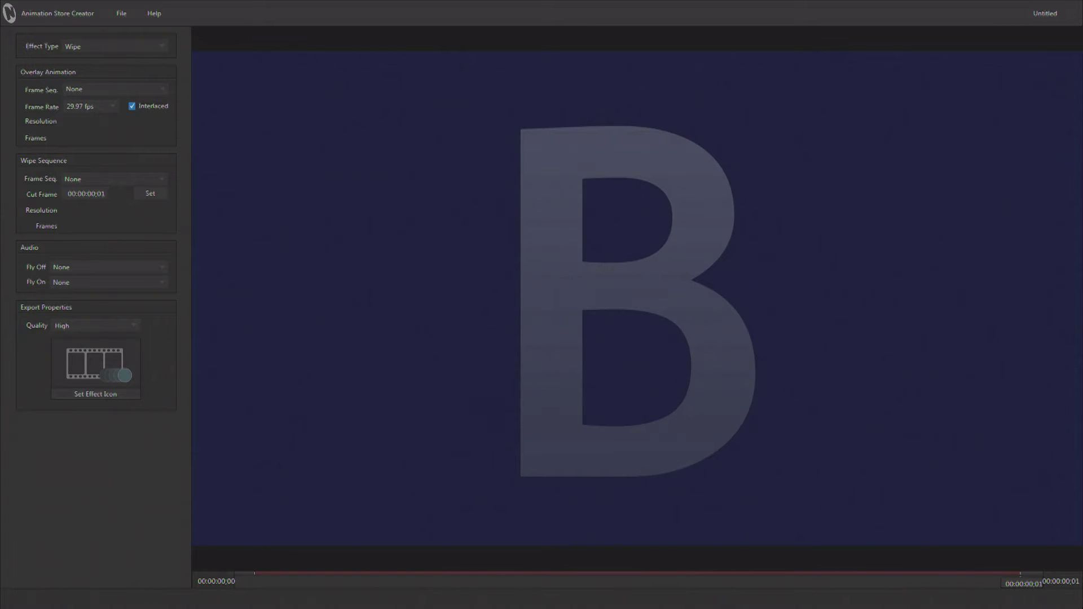
pyautogui.press('Left')
pyautogui.press('Right')
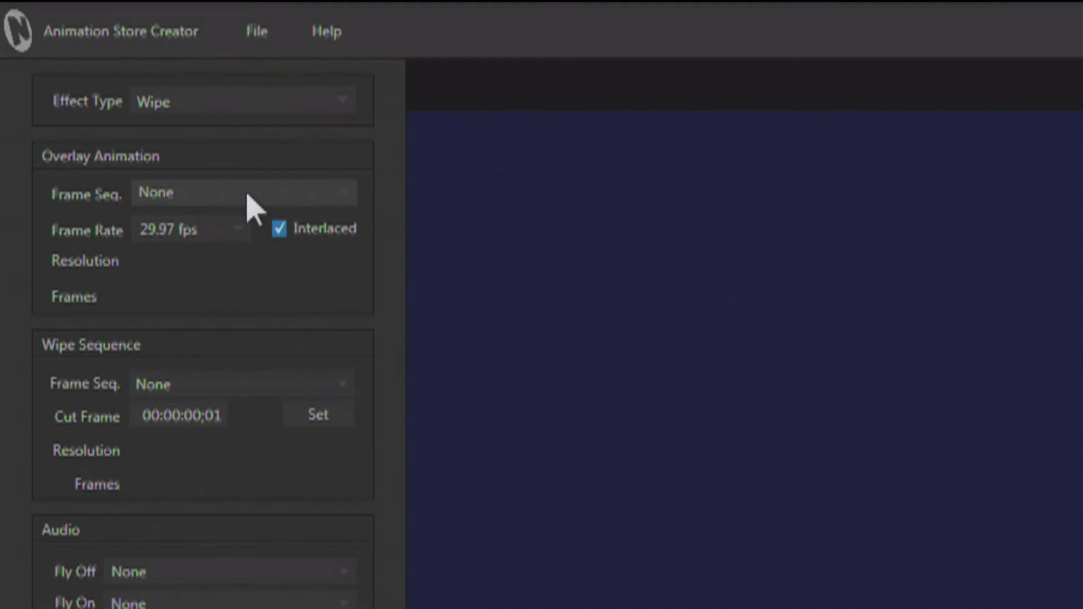
# - Load Door Slam 0000.png from Door Slam > Door Slam > Overlay as the overlay frame sequence
pyautogui.click(115, 89)
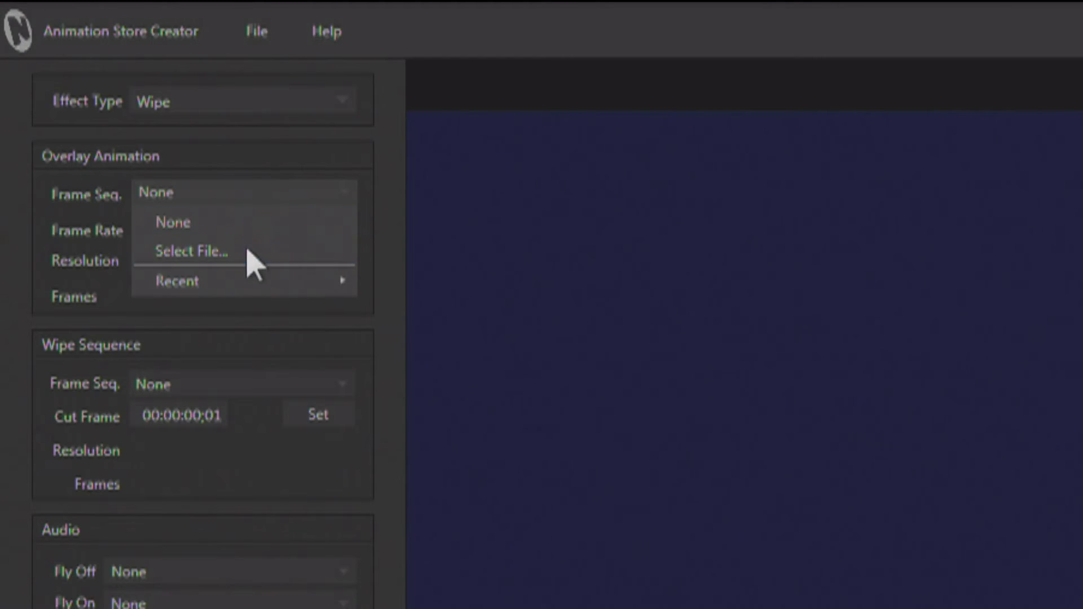
pyautogui.click(249, 257)
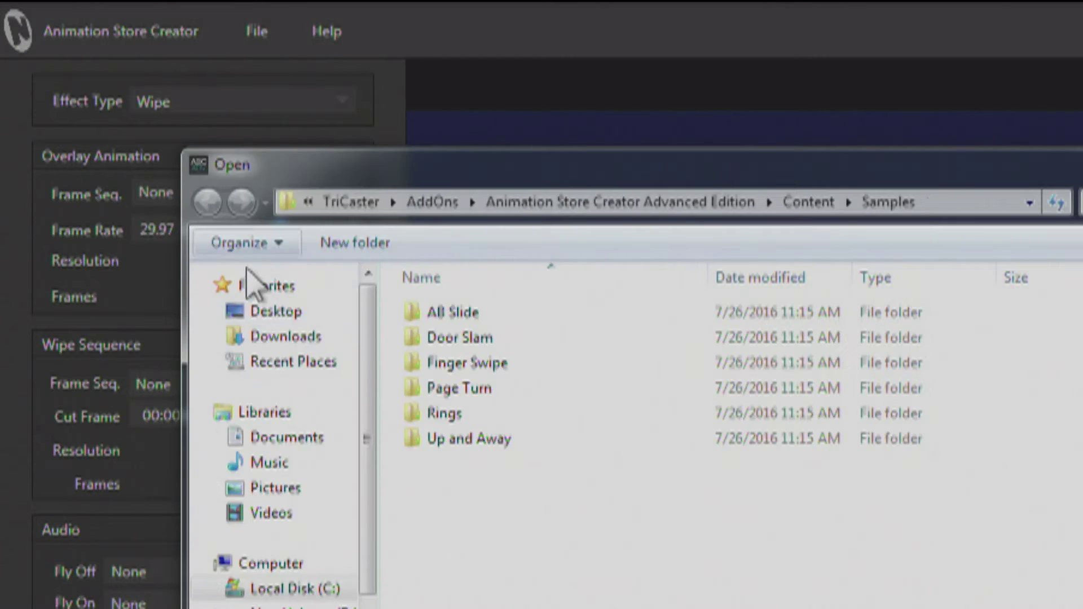
pyautogui.click(302, 608)
pyautogui.doubleClick(540, 433)
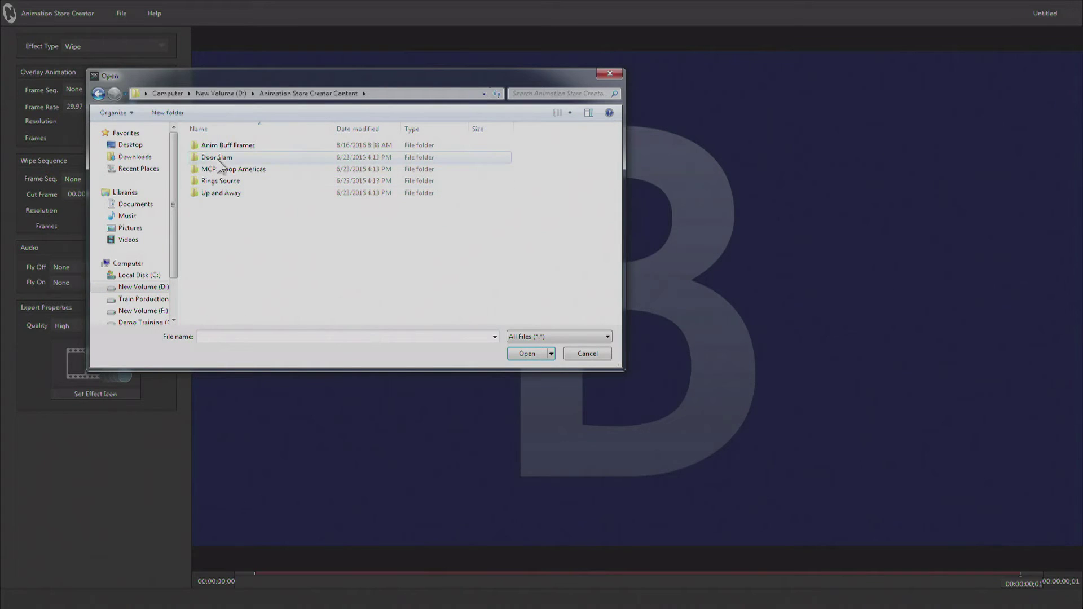
pyautogui.doubleClick(217, 158)
pyautogui.doubleClick(219, 146)
pyautogui.click(220, 146)
pyautogui.doubleClick(218, 145)
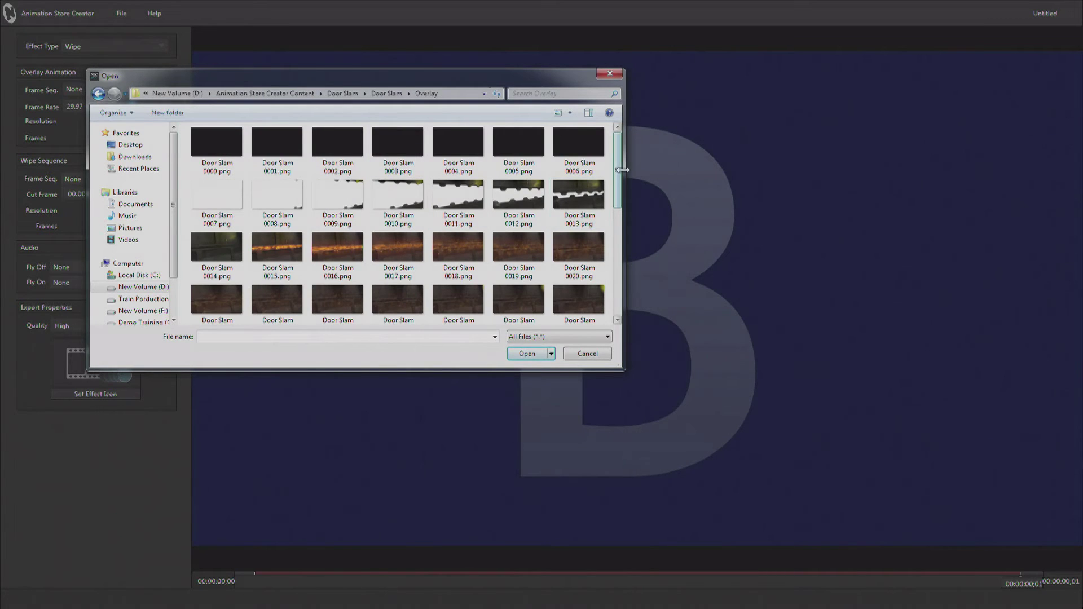
pyautogui.moveTo(620, 174)
pyautogui.mouseDown()
pyautogui.moveTo(615, 301)
pyautogui.moveTo(618, 161)
pyautogui.moveTo(614, 307)
pyautogui.moveTo(618, 163)
pyautogui.mouseUp()
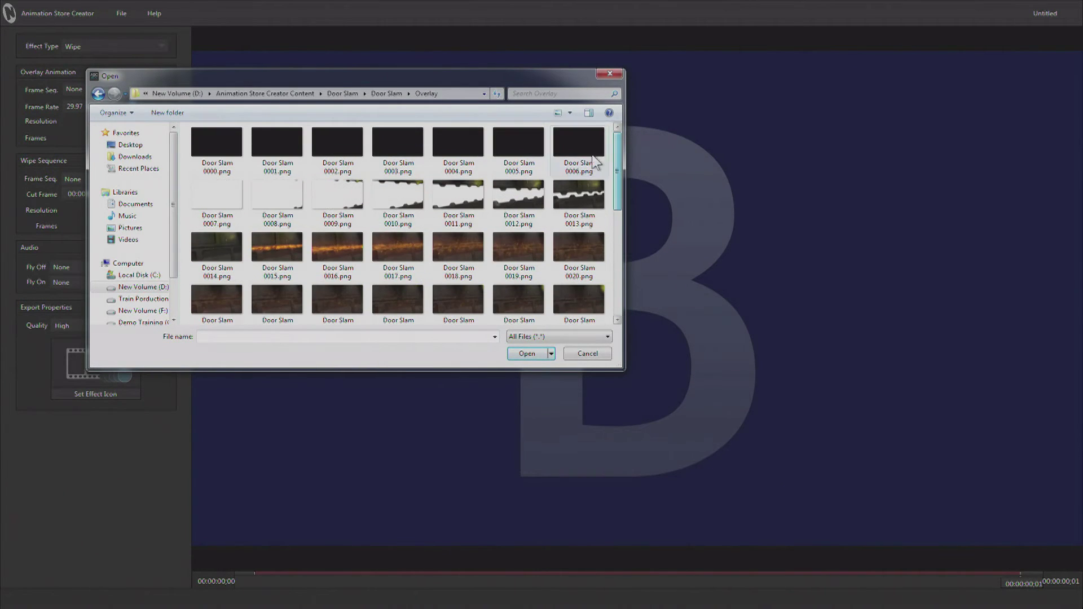
pyautogui.click(217, 144)
pyautogui.click(528, 354)
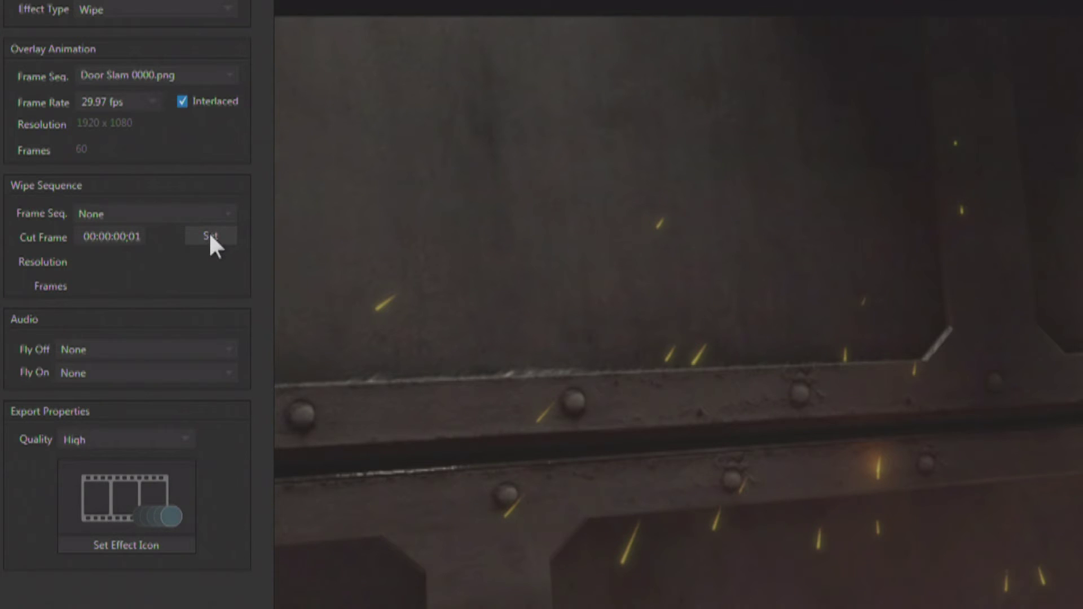
# - Set the cut frame to 00:00:00;29 and use the sparks frame at 00:00:00:19 as the icon
pyautogui.click(211, 237)
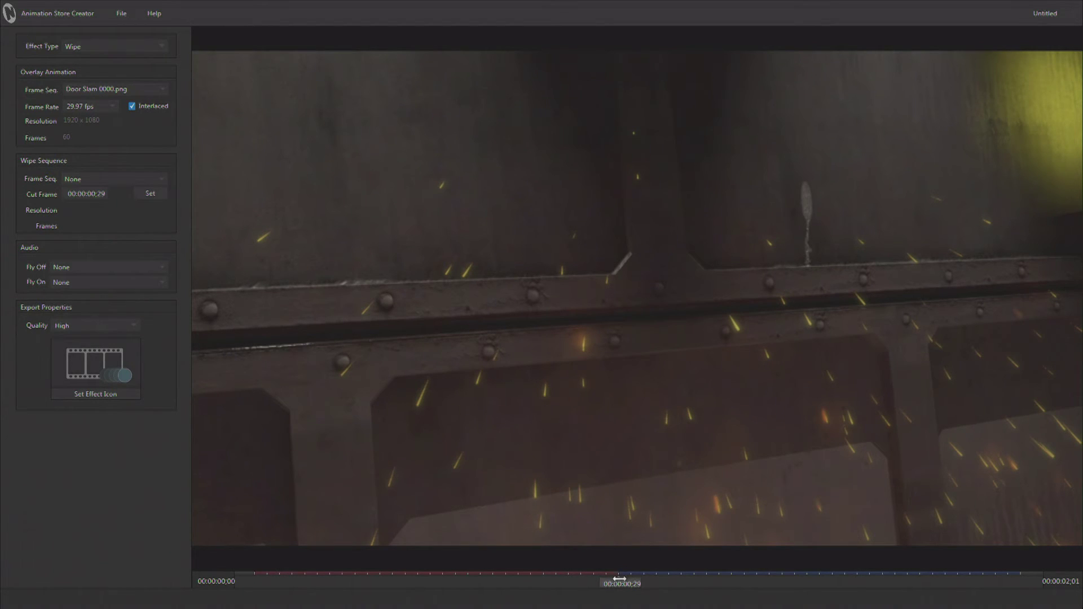
pyautogui.moveTo(620, 581)
pyautogui.mouseDown()
pyautogui.moveTo(257, 581)
pyautogui.moveTo(1024, 581)
pyautogui.moveTo(231, 583)
pyautogui.moveTo(497, 581)
pyautogui.mouseUp()
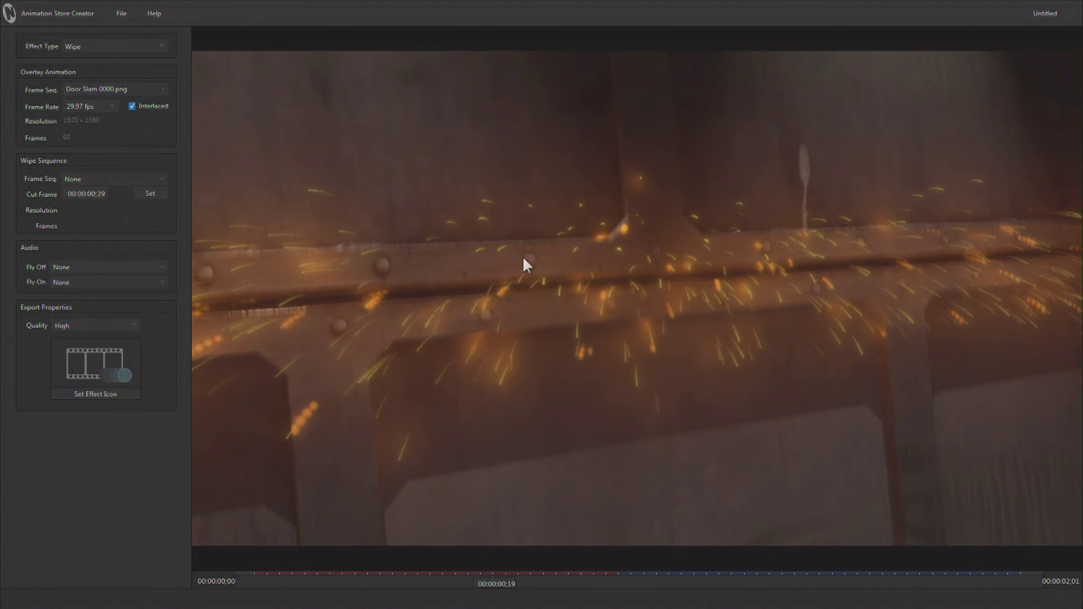
pyautogui.click(110, 391)
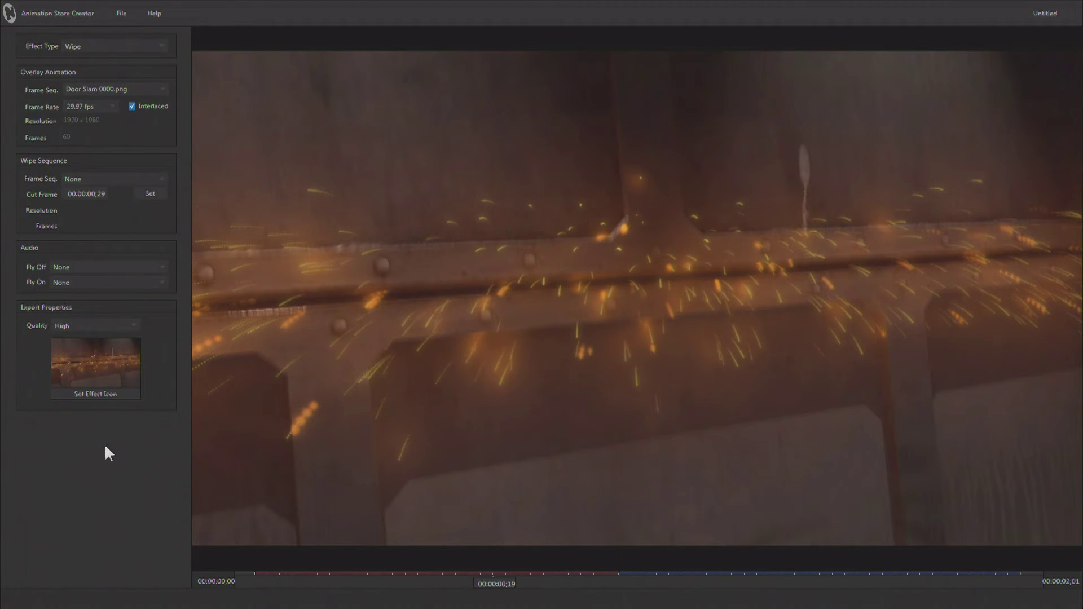
# - Keep the export quality set to High
pyautogui.click(122, 326)
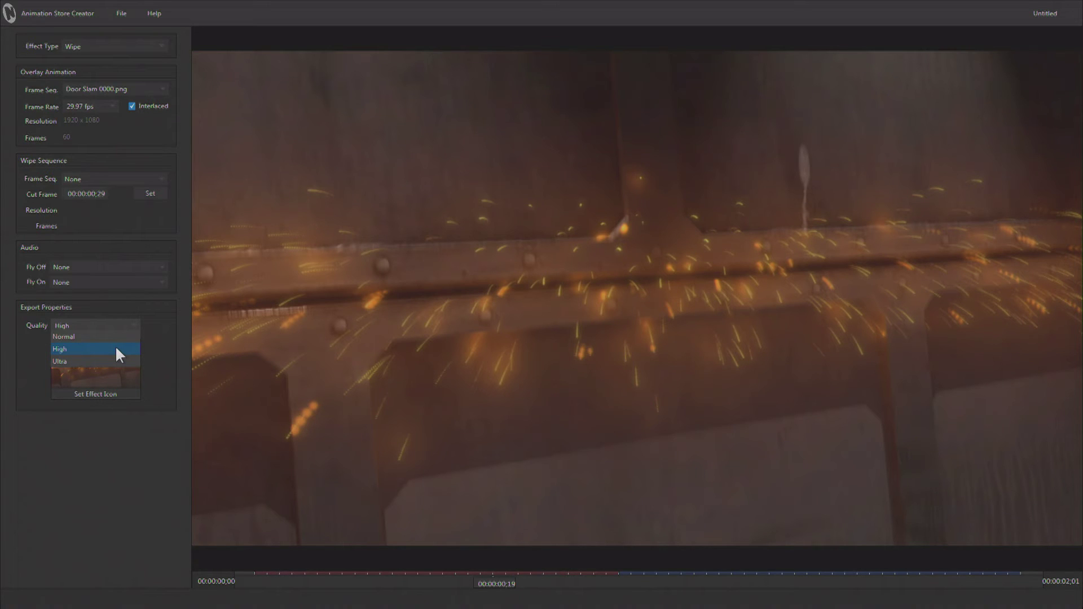
pyautogui.click(117, 349)
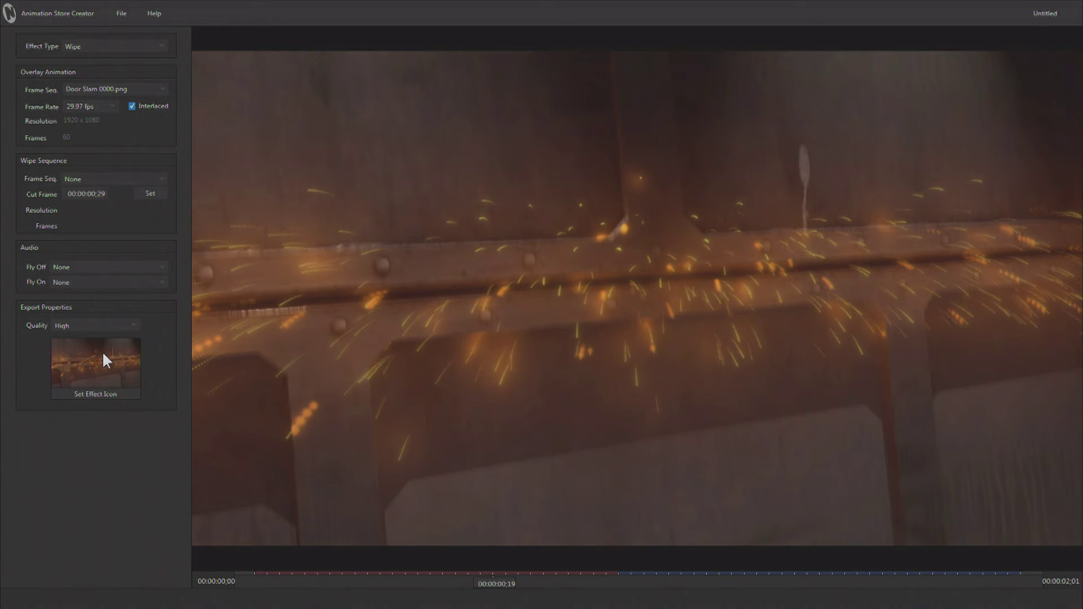
pyautogui.click(98, 324)
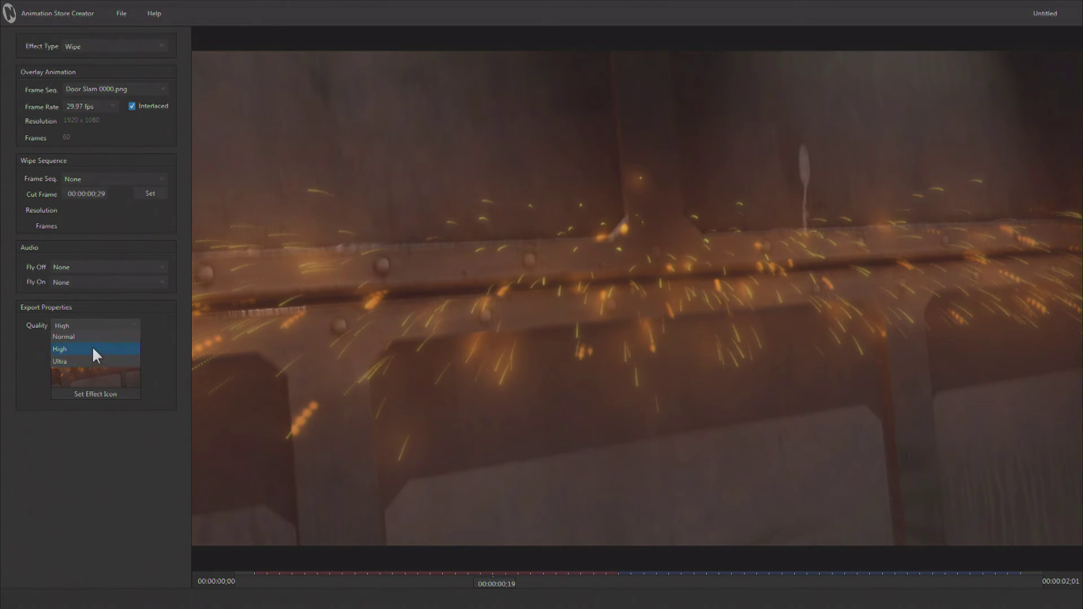
pyautogui.click(93, 350)
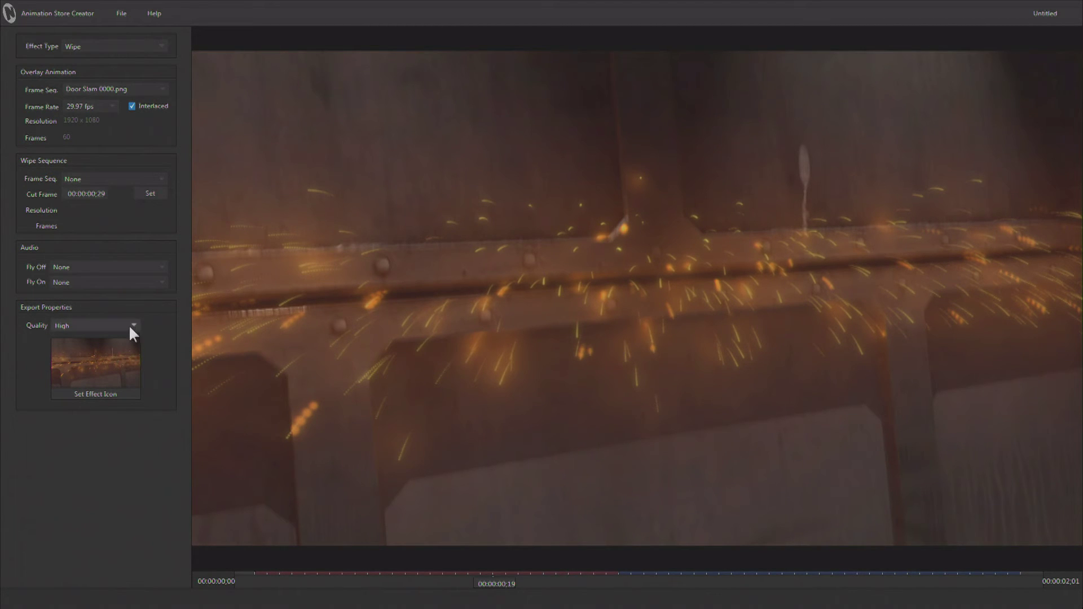
# - Assign Door Slam.wav from the Door Slam folder as the Fly Off sound
pyautogui.click(125, 269)
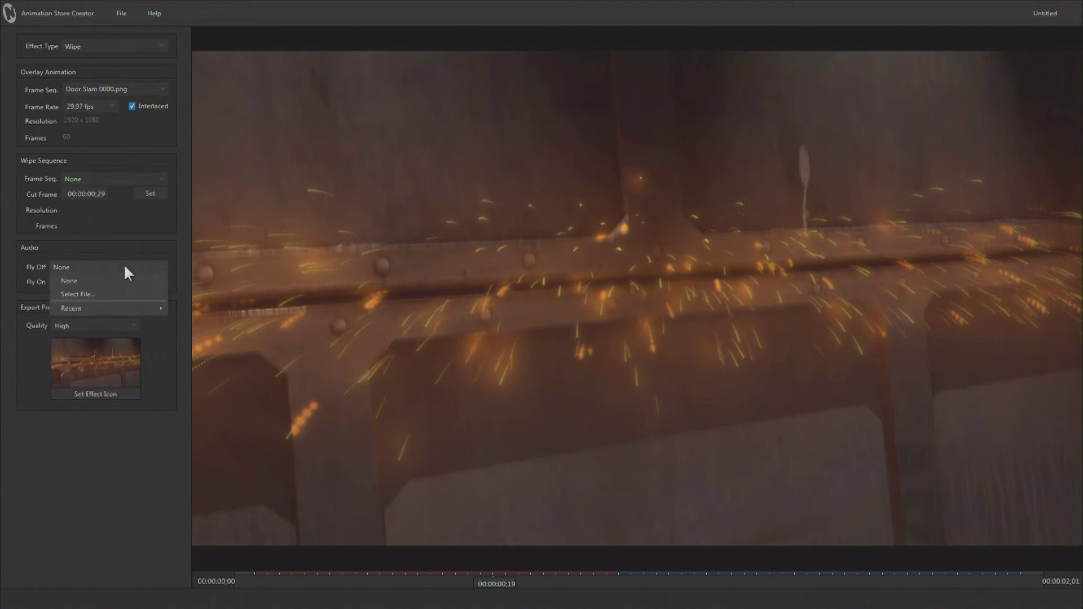
pyautogui.click(122, 294)
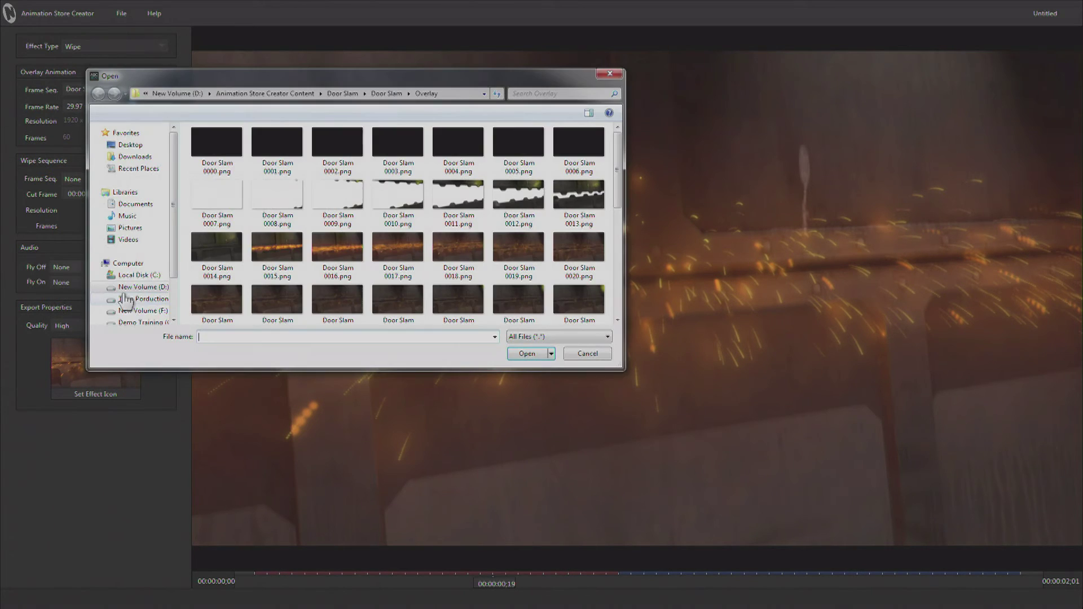
pyautogui.click(343, 94)
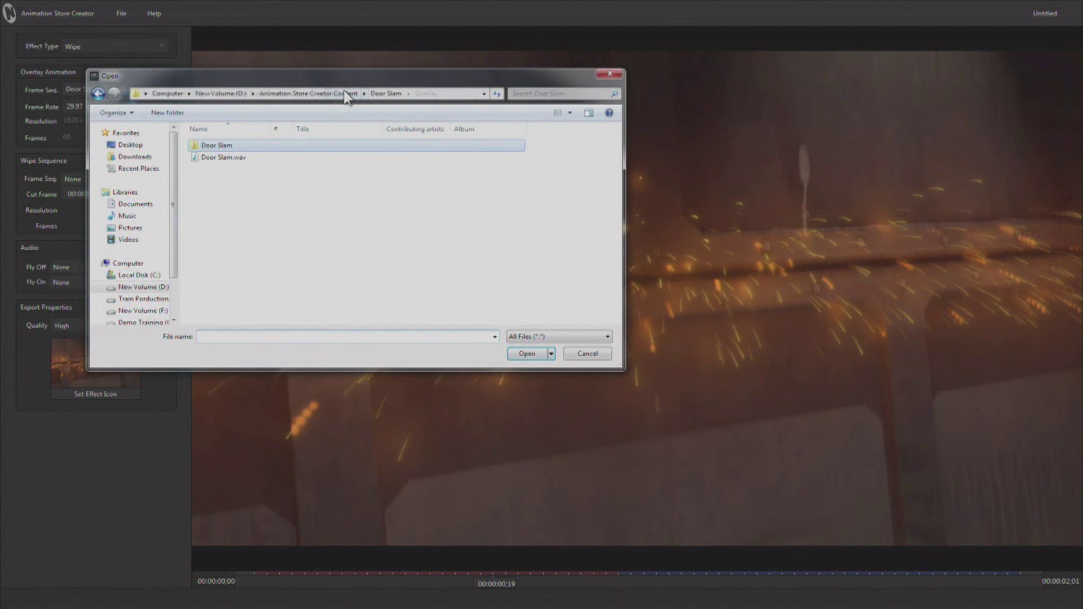
pyautogui.doubleClick(213, 158)
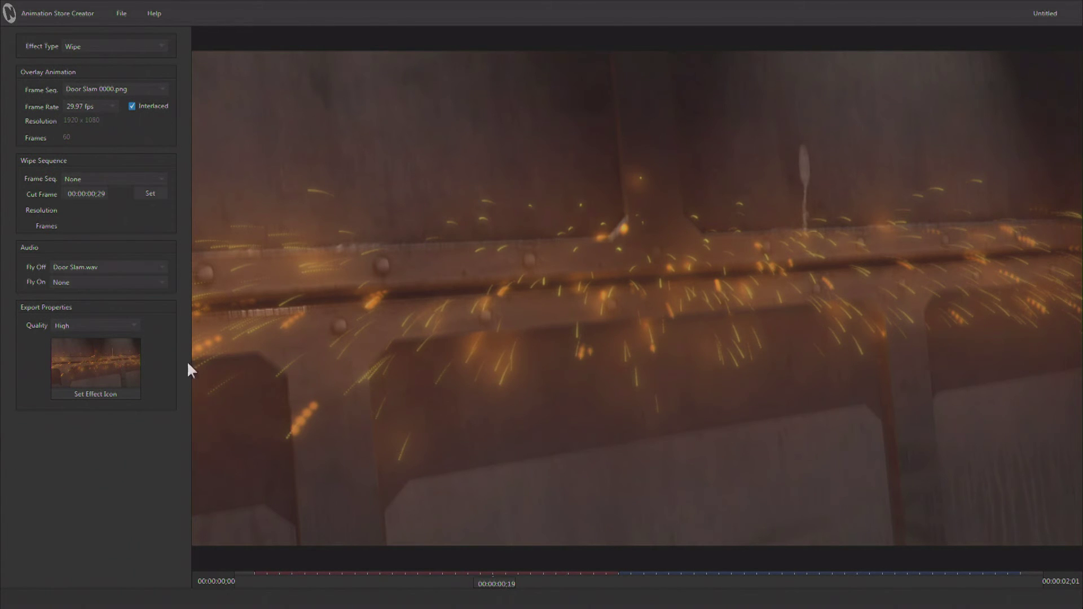
pyautogui.click(123, 17)
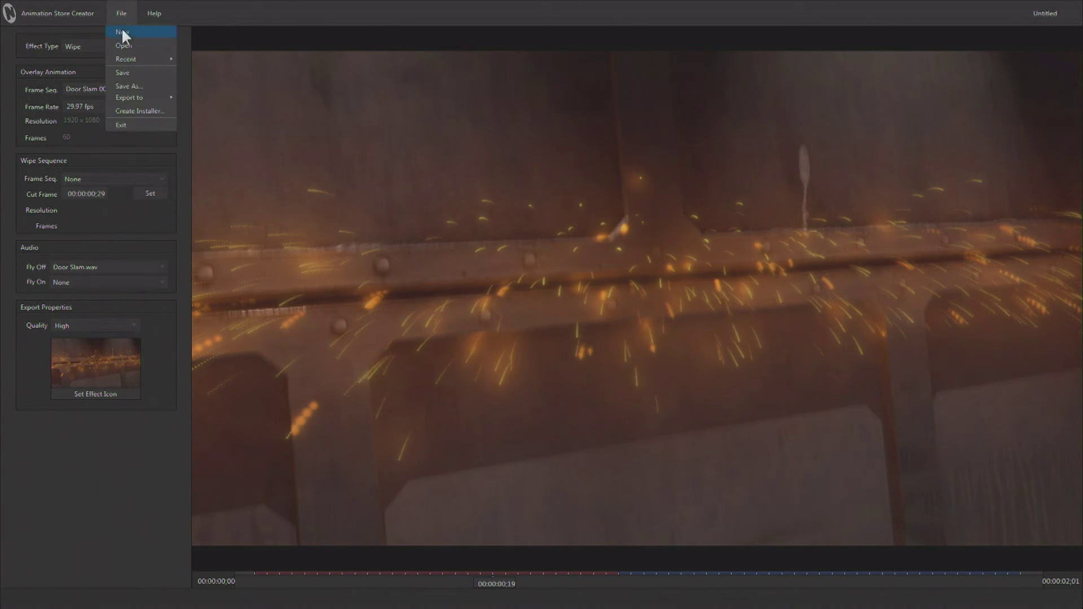
# - Save the project with Save As under the file name 'dondoors'
pyautogui.click(127, 87)
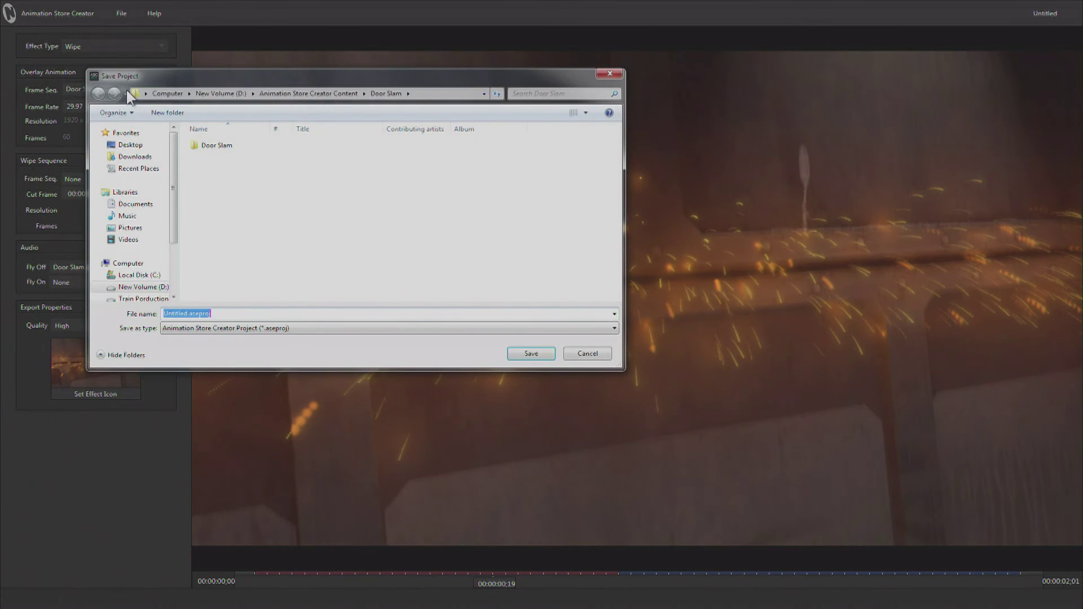
pyautogui.write('don')
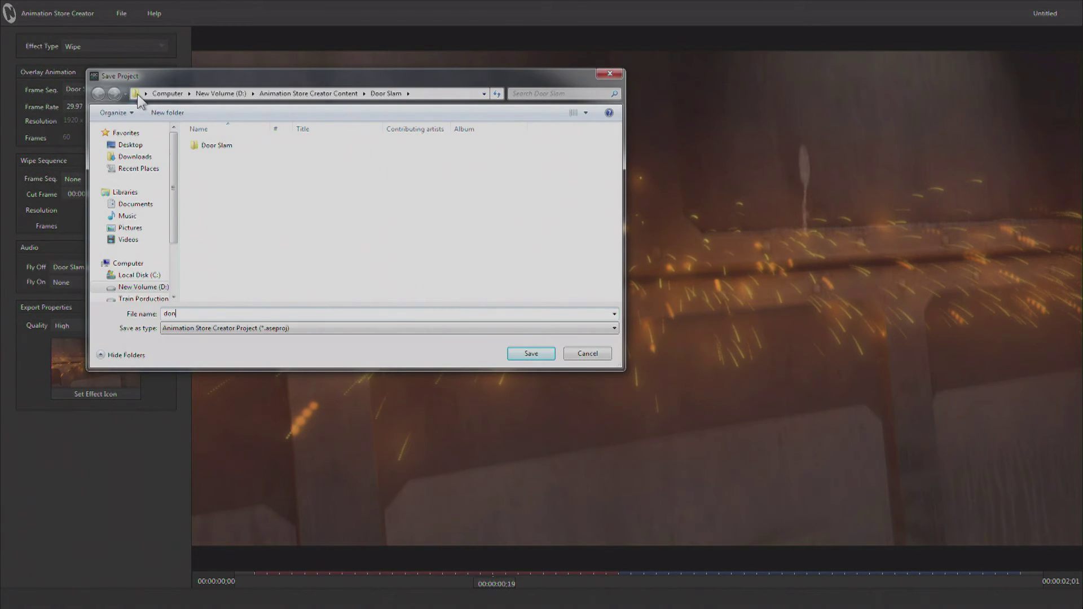
pyautogui.write('doors')
pyautogui.click(531, 354)
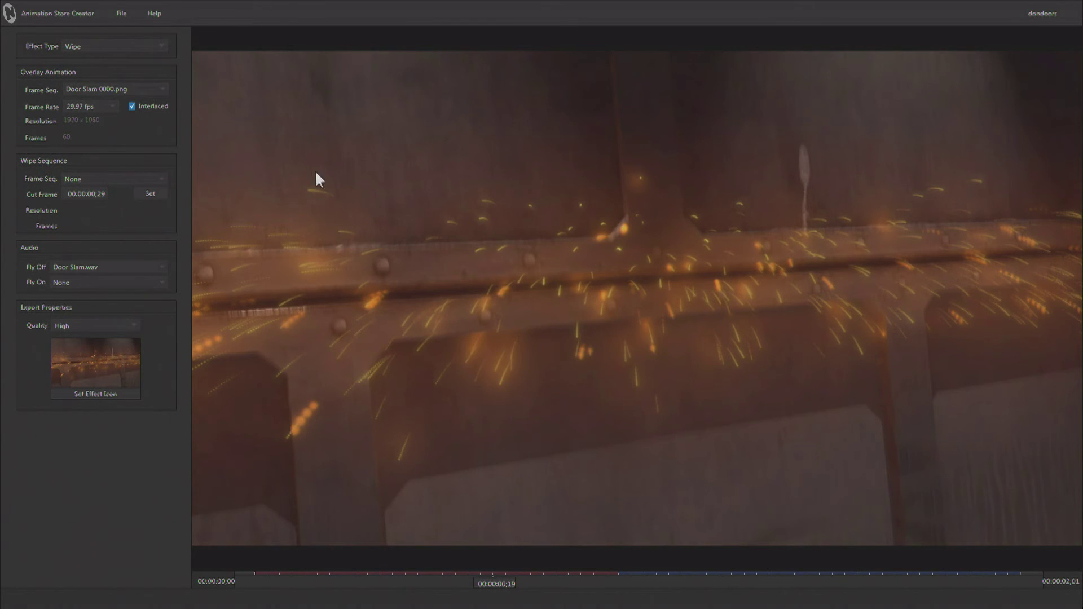
pyautogui.click(127, 13)
pyautogui.moveTo(133, 96)
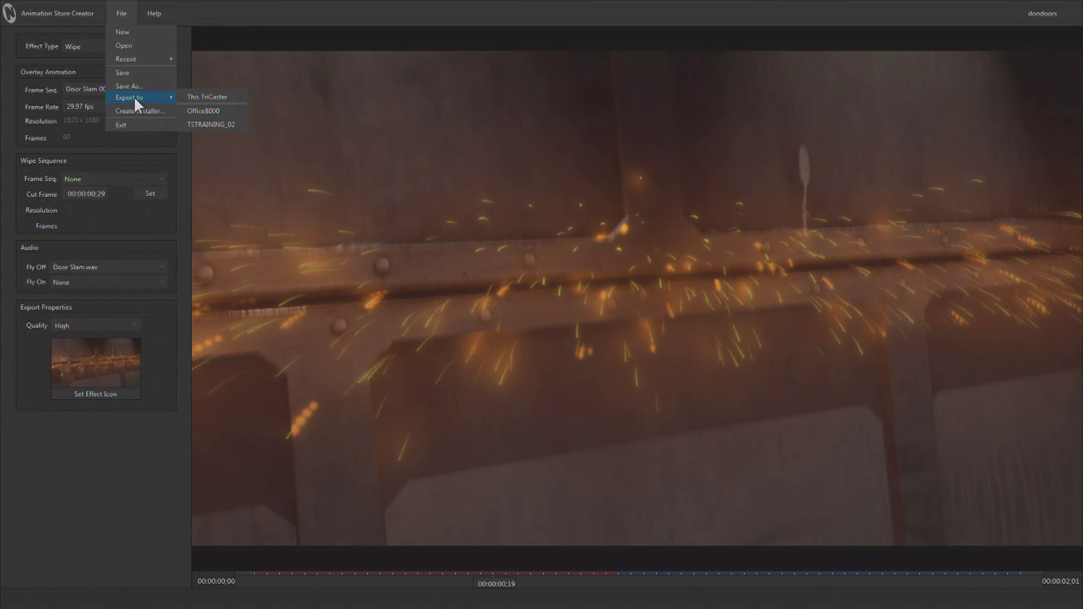
# - Export the dondoors effect to This TriCaster and let the effect creation finish
pyautogui.click(225, 96)
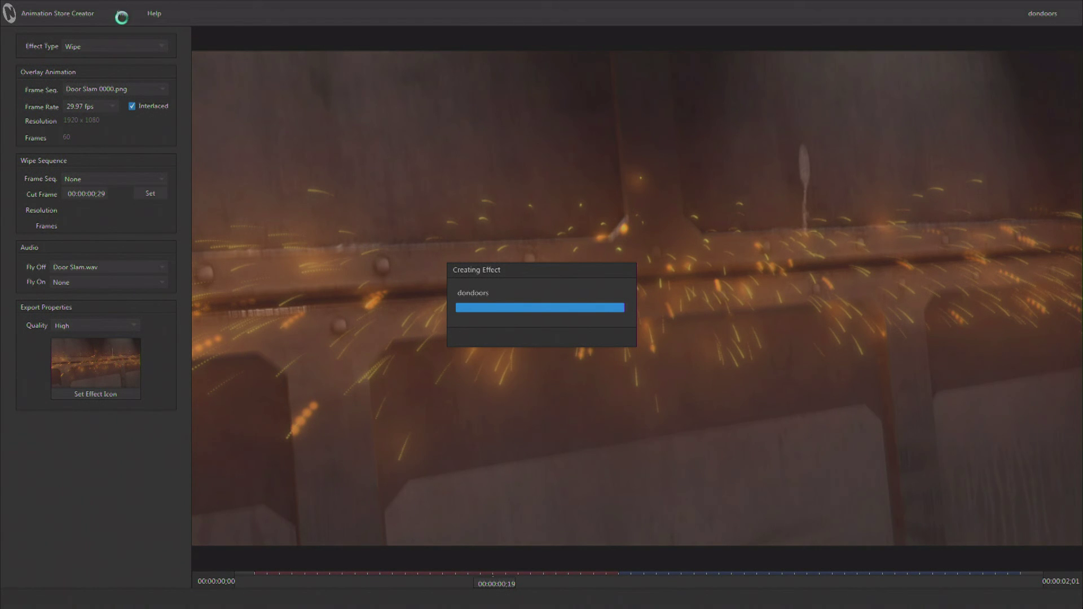
pyautogui.click(127, 16)
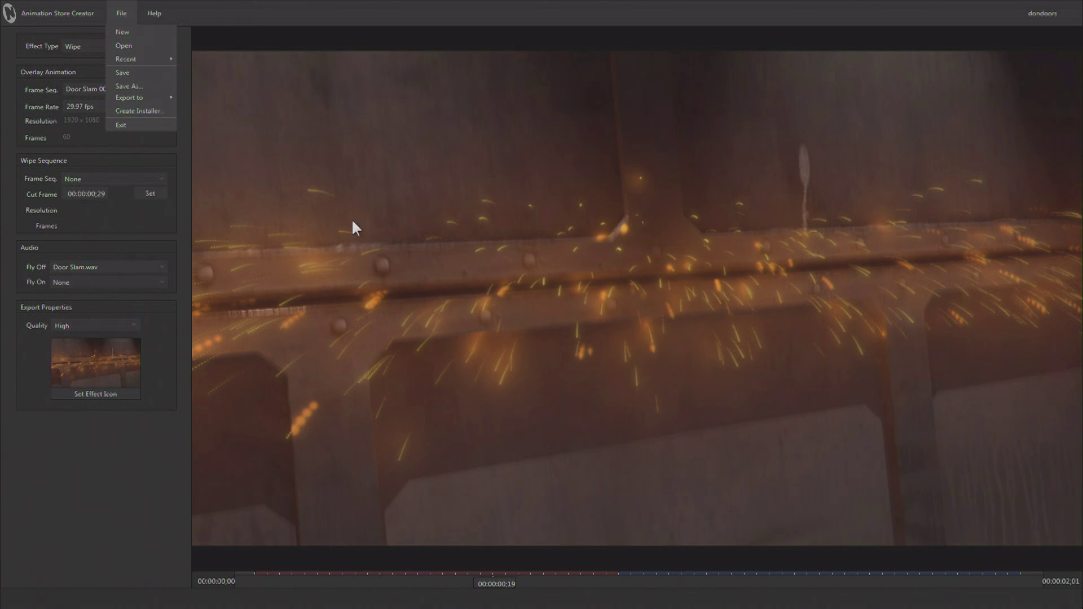
# - Close the File menu and scrub the wipe back to frame 00:00:00:13 to review the A-frame reveal
pyautogui.click(304, 124)
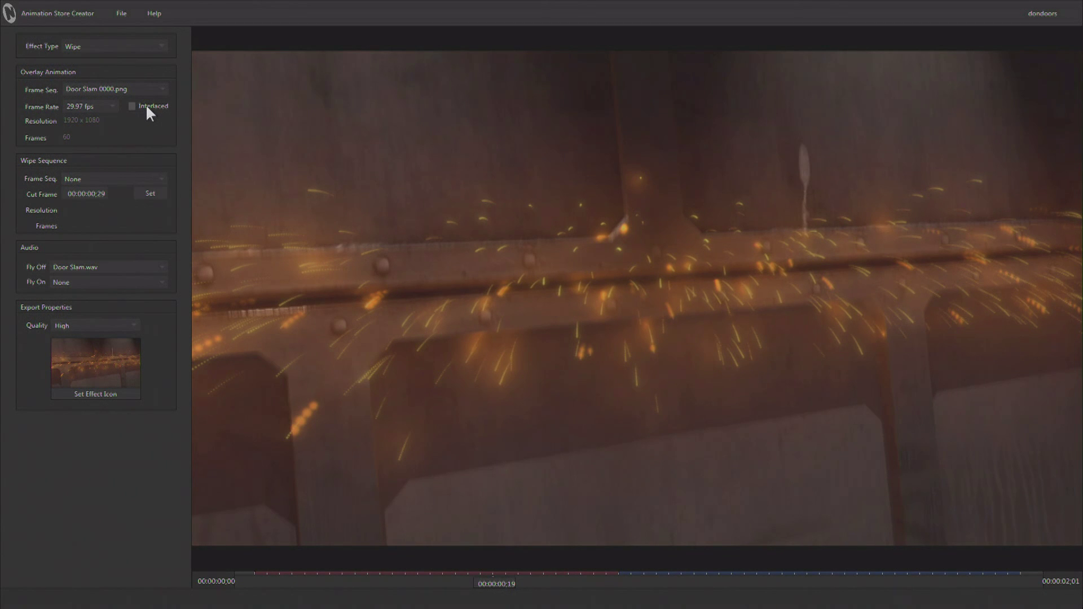
pyautogui.click(447, 574)
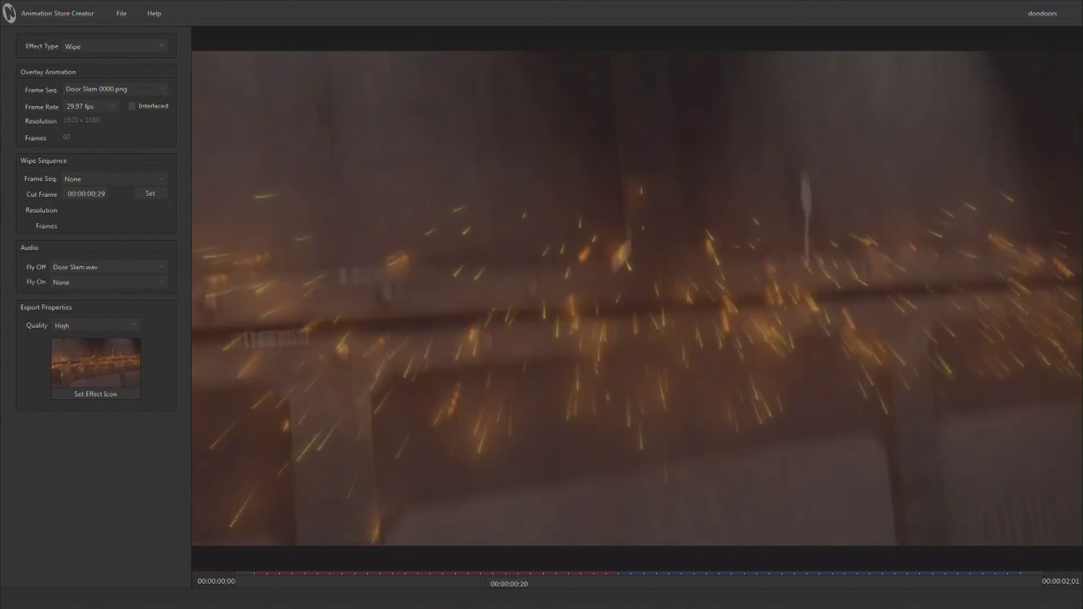
pyautogui.moveTo(459, 575); pyautogui.dragTo(421, 575)
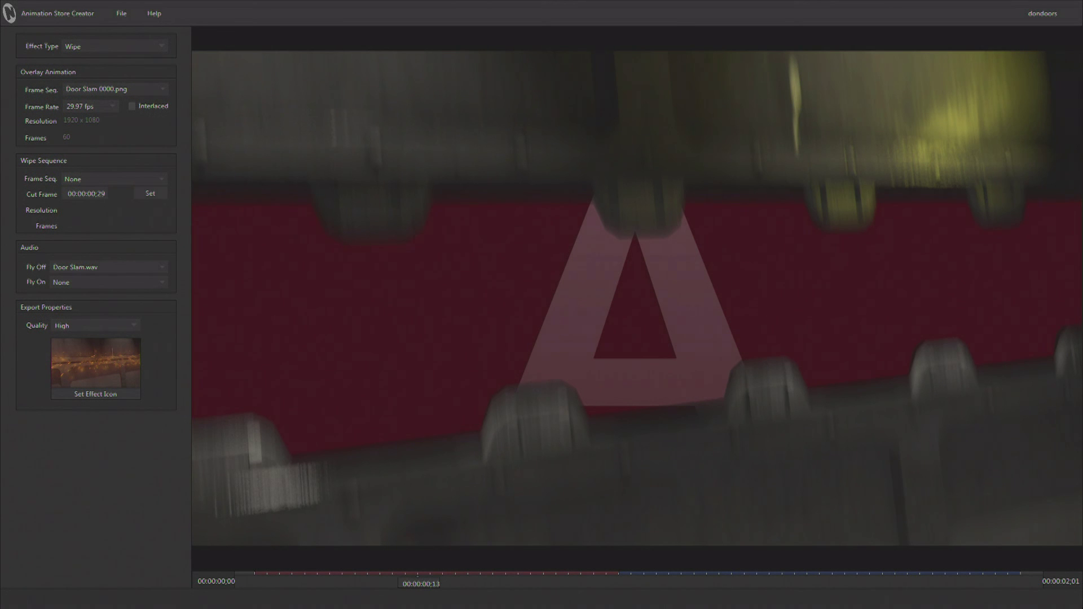